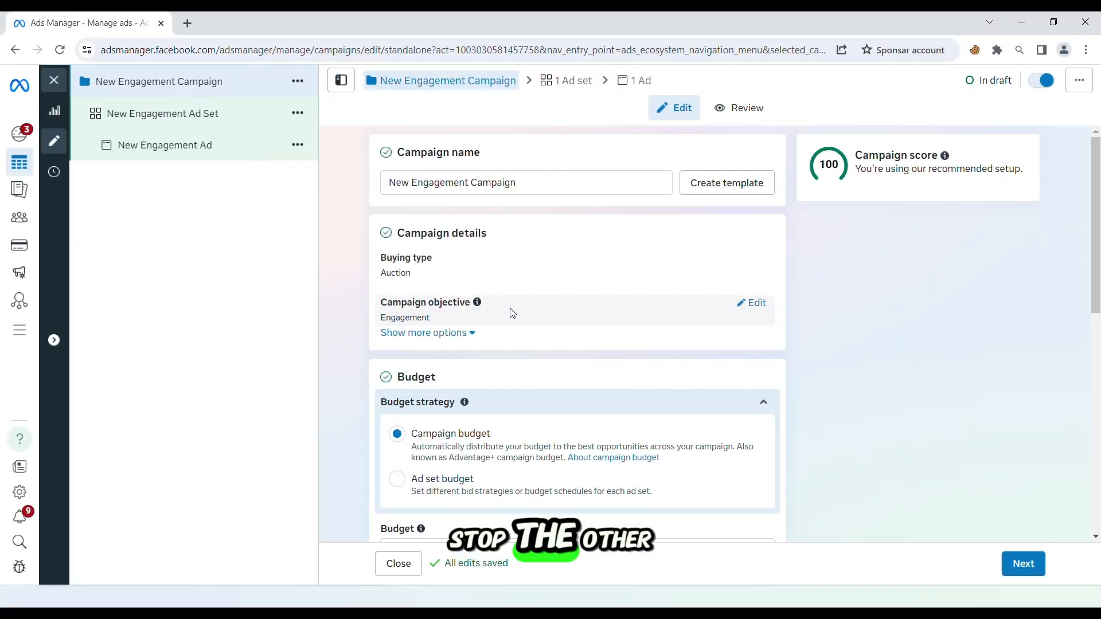
# Set the campaign bid strategy to Bid cap
pyautogui.scroll(-6, 512, 312)
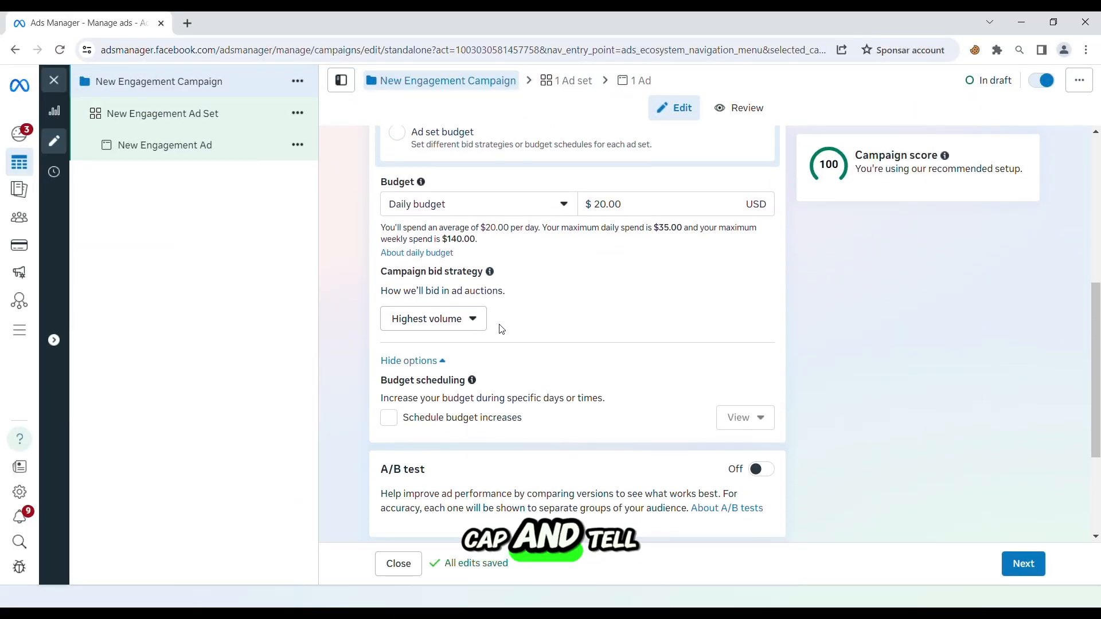
pyautogui.scroll(-1, 495, 318)
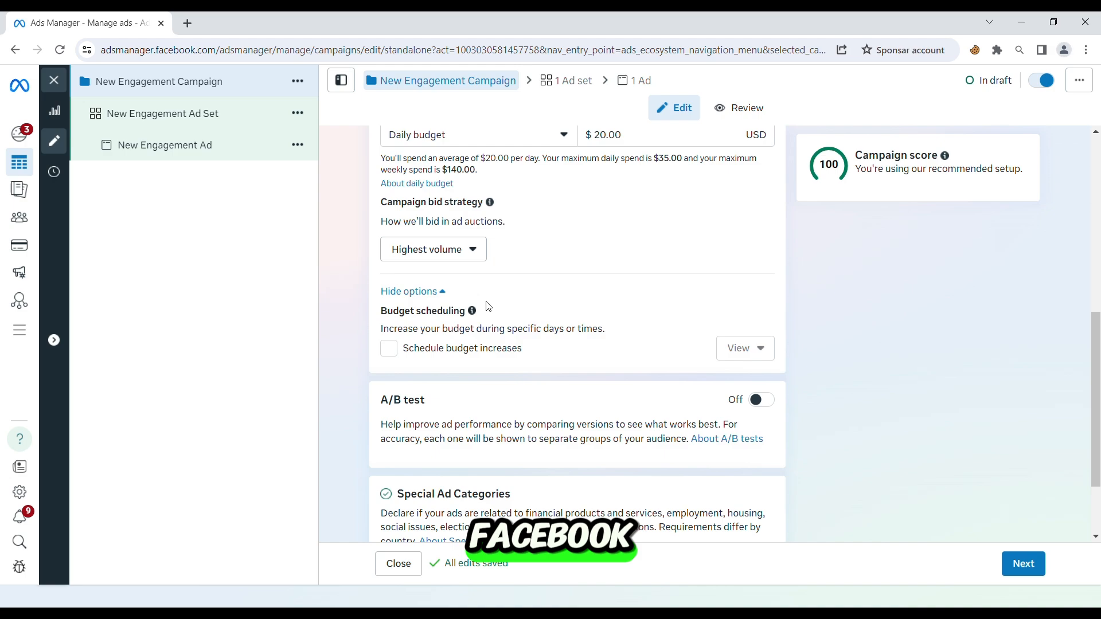
pyautogui.click(478, 257)
pyautogui.moveTo(487, 407)
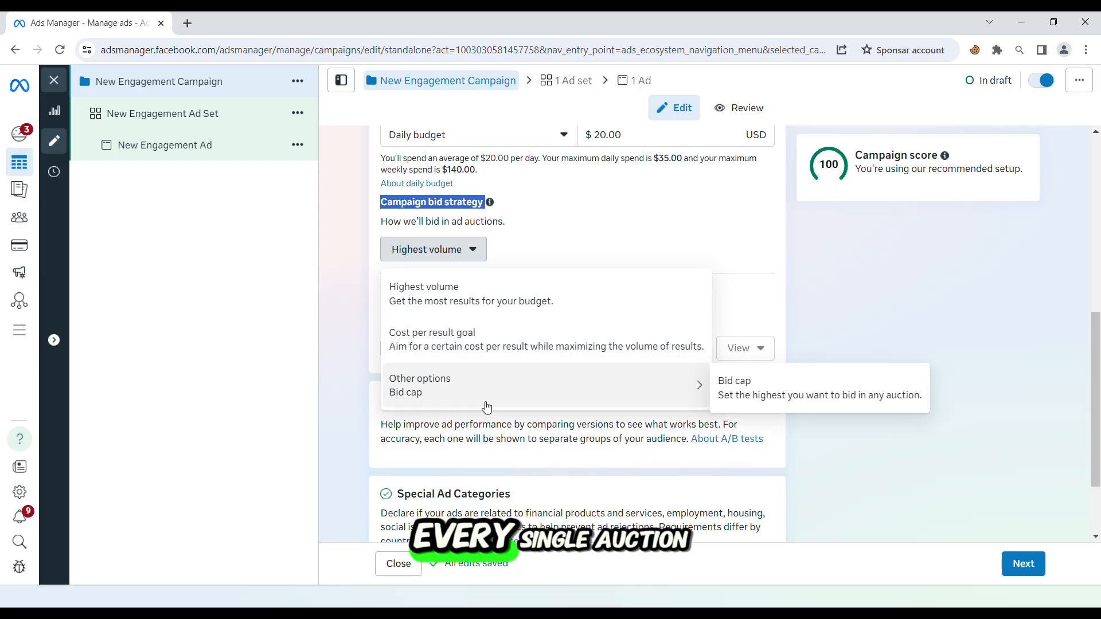
pyautogui.click(745, 393)
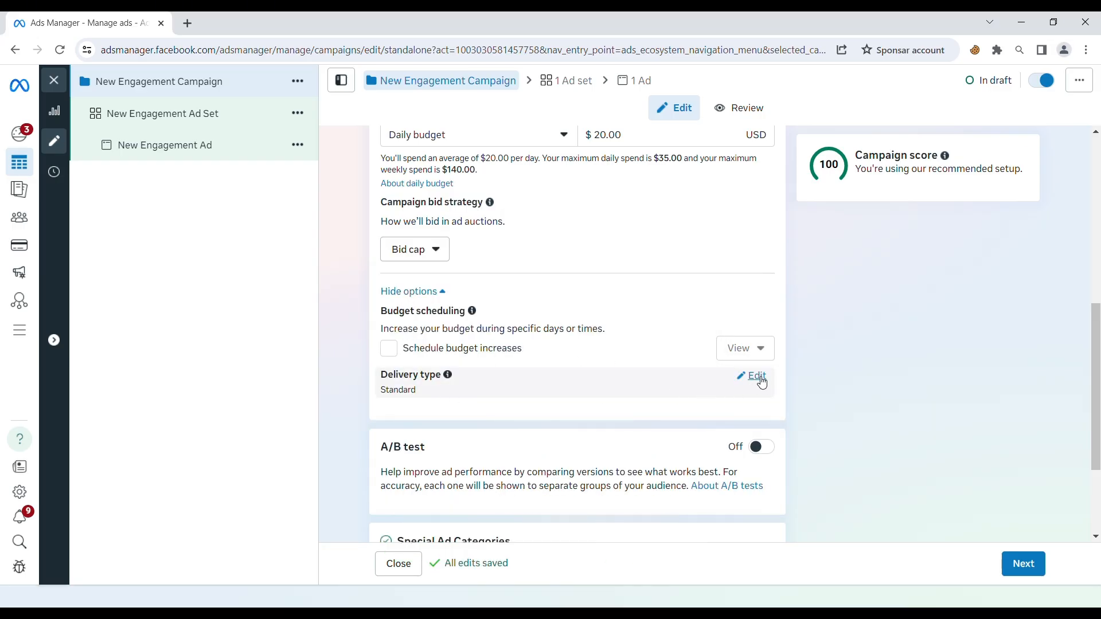
# Set the campaign's delivery type to Accelerated and turn it back off
pyautogui.click(756, 377)
pyautogui.click(432, 394)
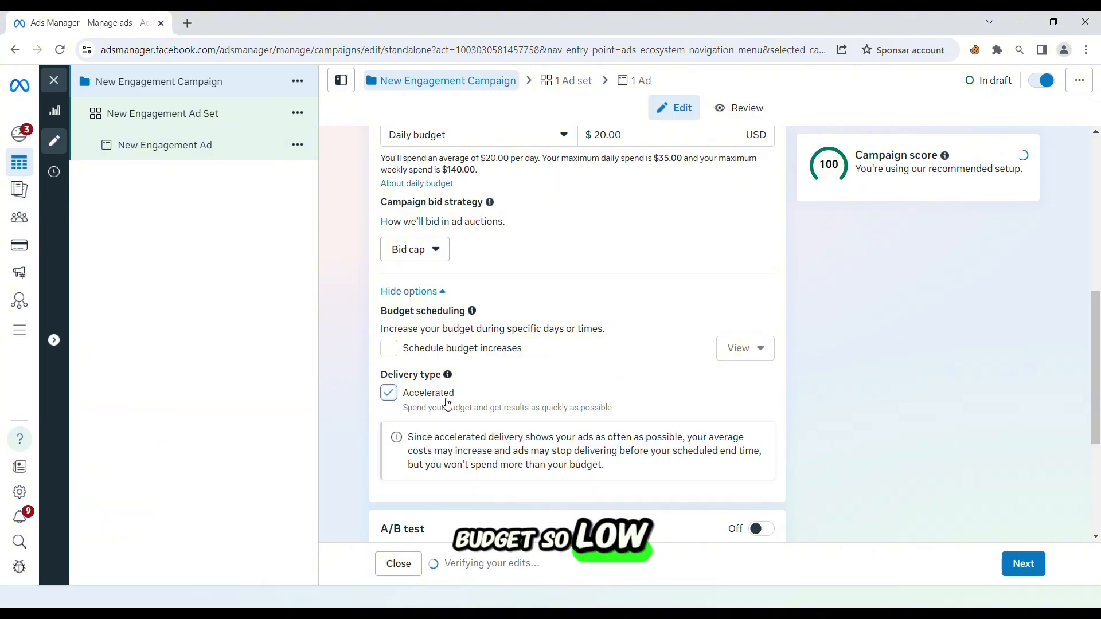
pyautogui.scroll(-2, 448, 404)
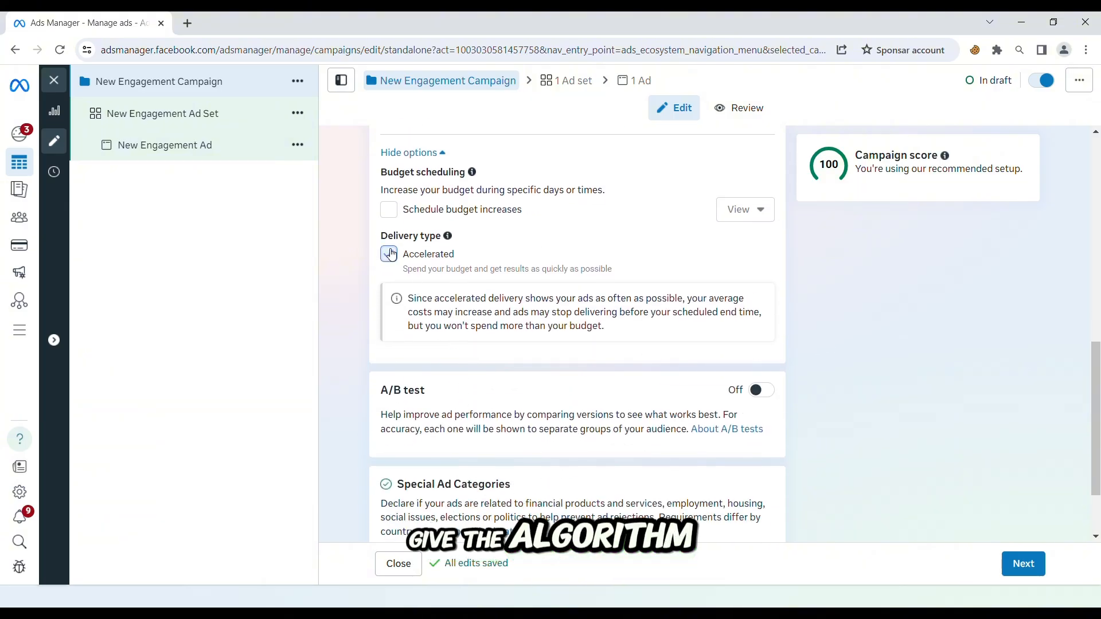
pyautogui.click(389, 254)
pyautogui.moveTo(468, 218)
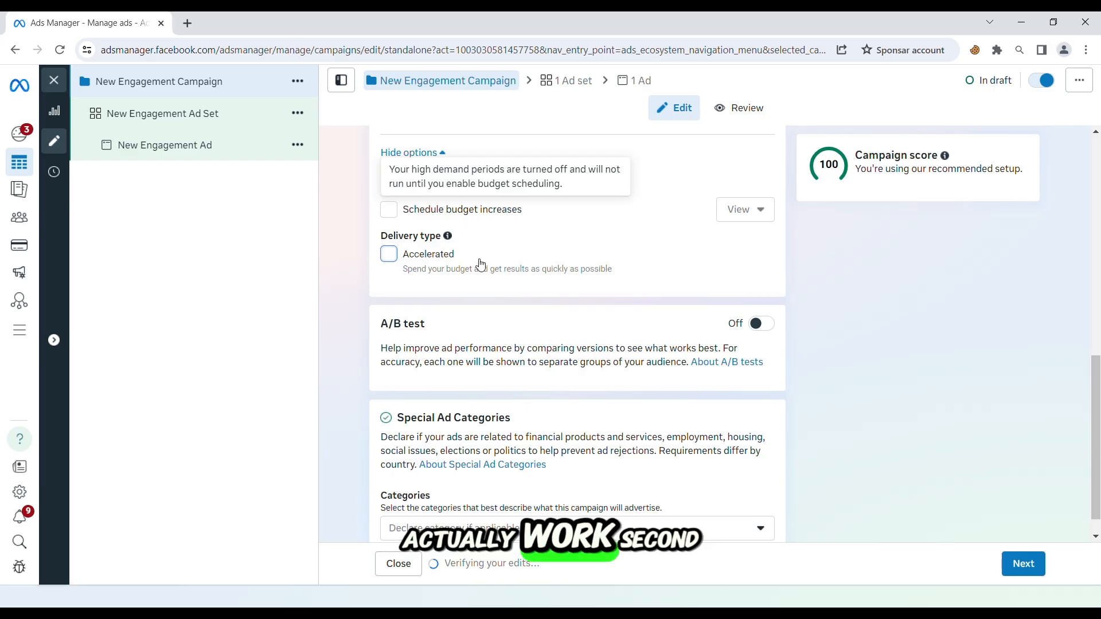
# Change the campaign bid strategy to Cost per result goal
pyautogui.scroll(1, 485, 276)
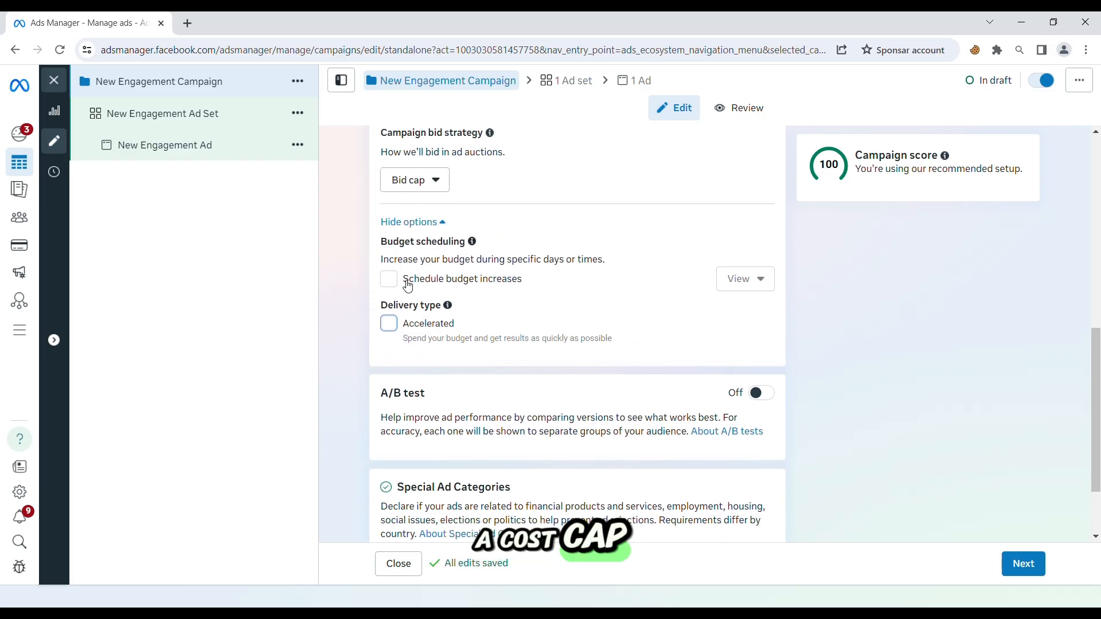
pyautogui.click(425, 189)
pyautogui.click(476, 283)
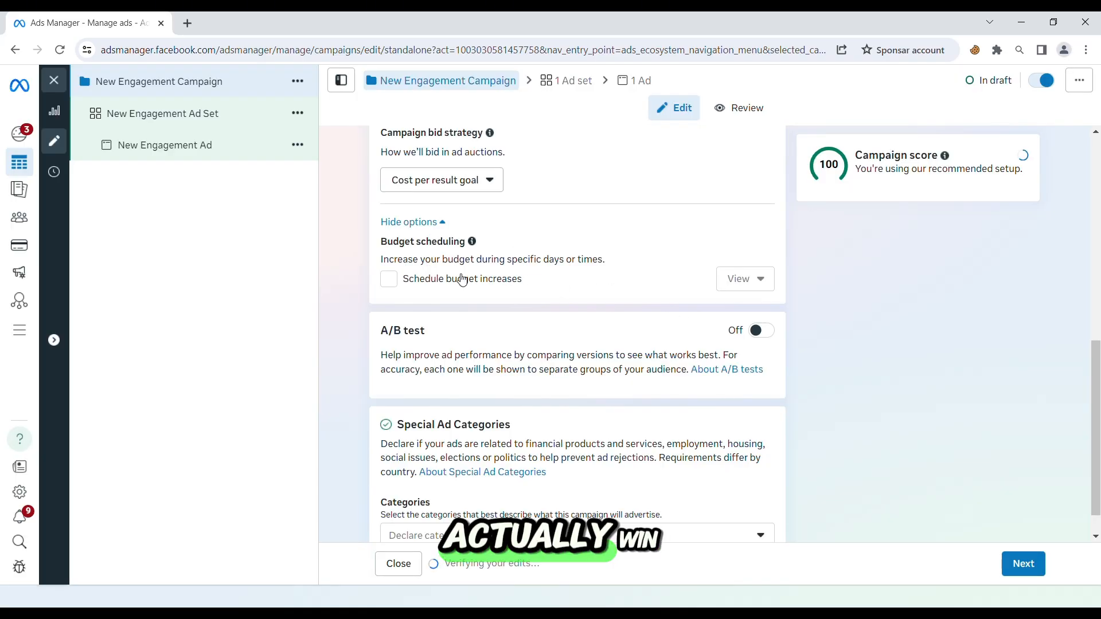
pyautogui.scroll(3, 449, 252)
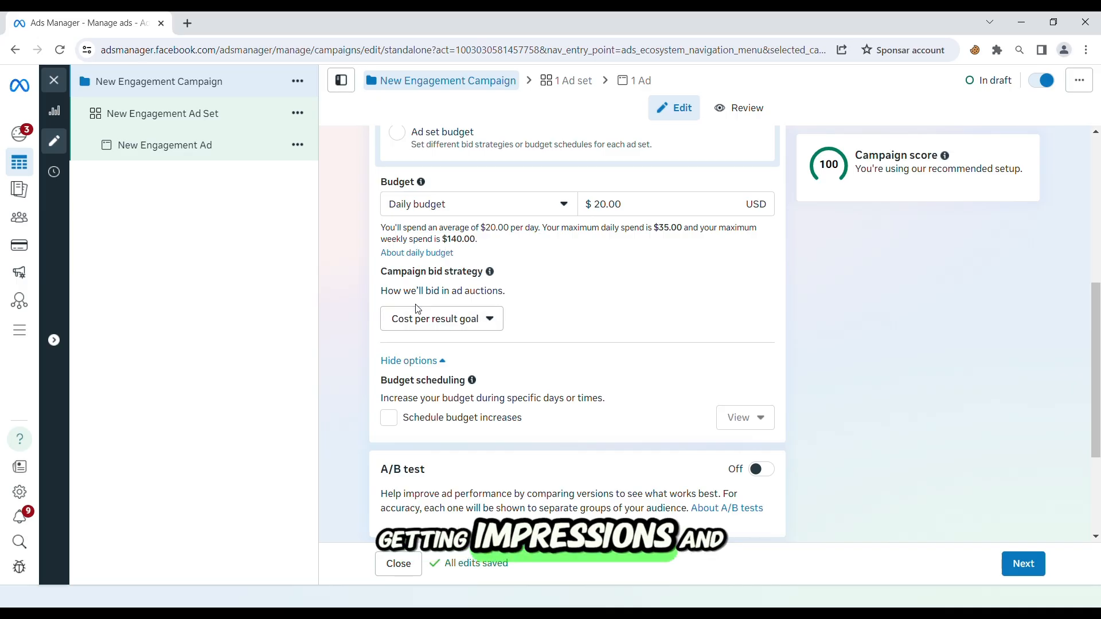
# Go on to the New Engagement Ad Set settings and open the audience locations for editing
pyautogui.click(195, 117)
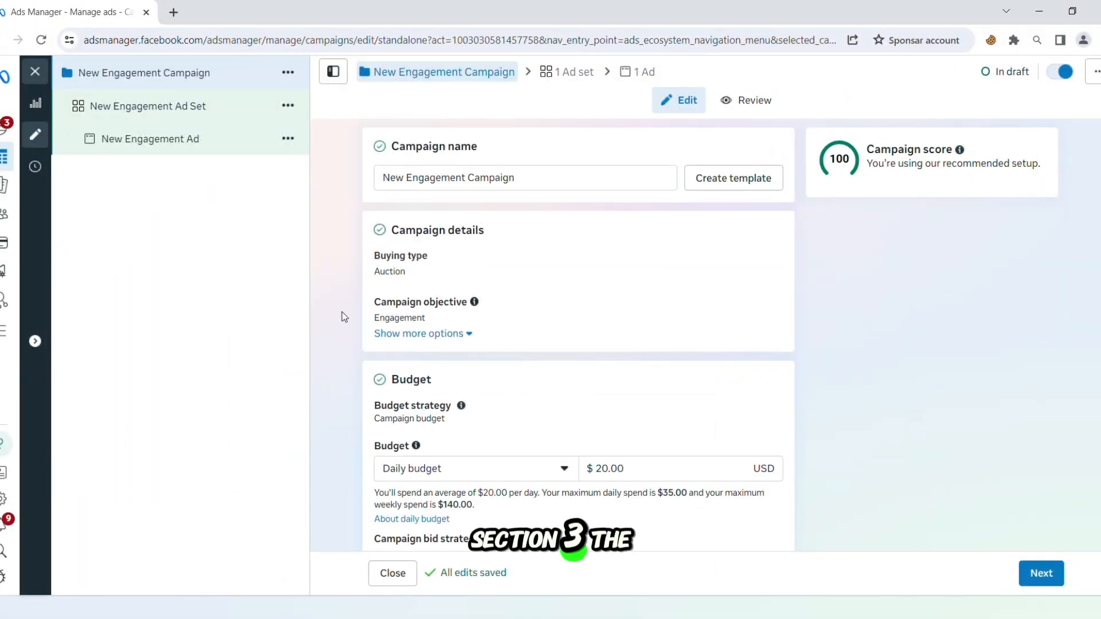
pyautogui.scroll(-8, 343, 320)
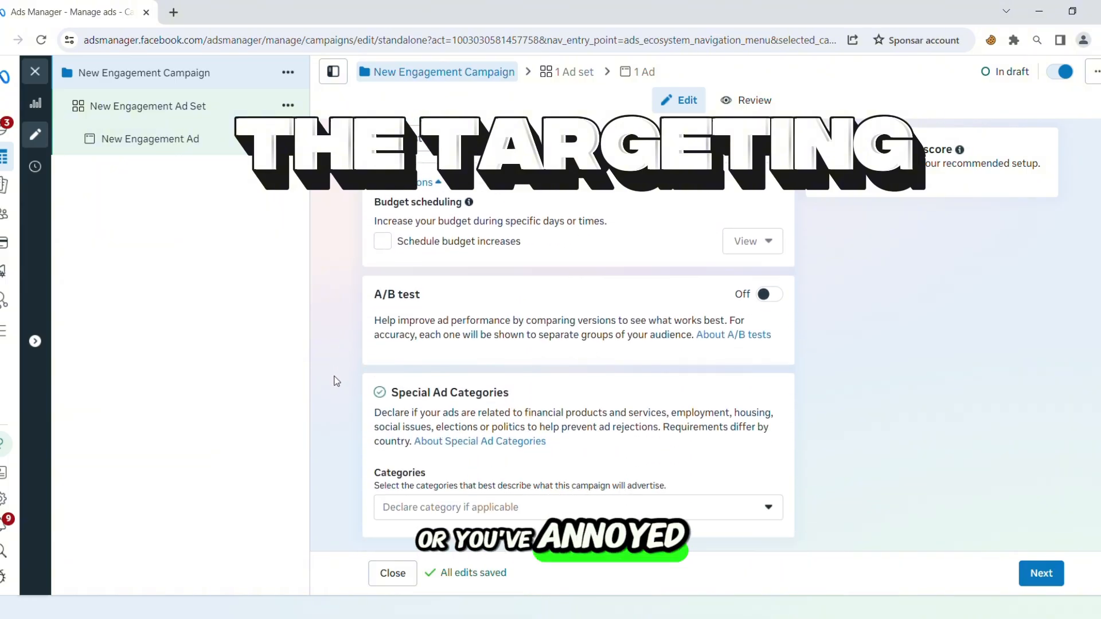
pyautogui.click(1041, 575)
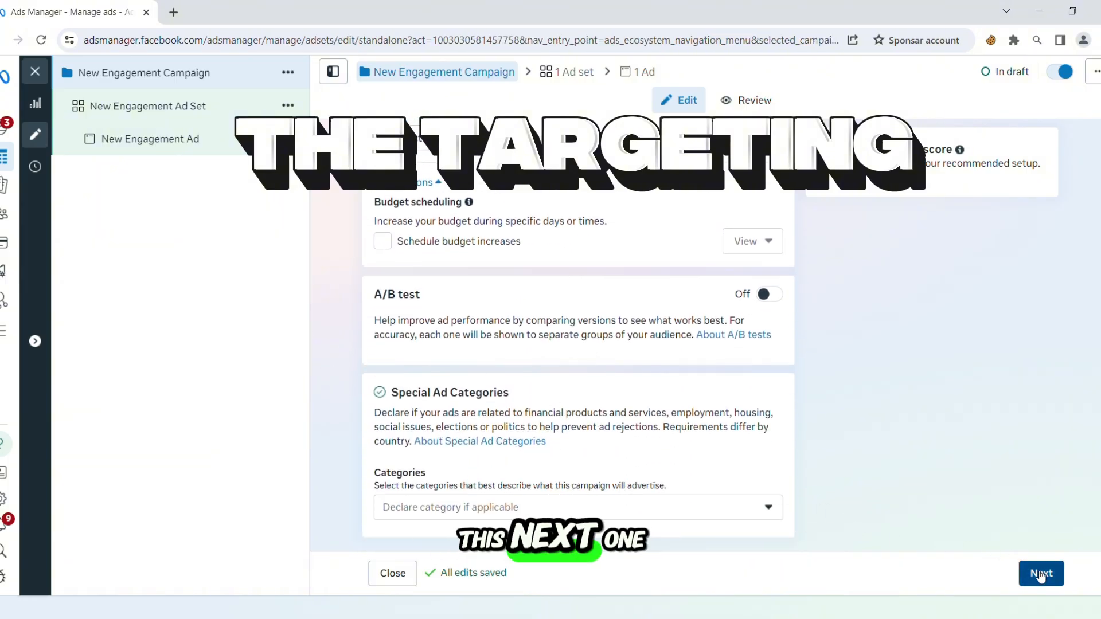
pyautogui.scroll(-10, 347, 322)
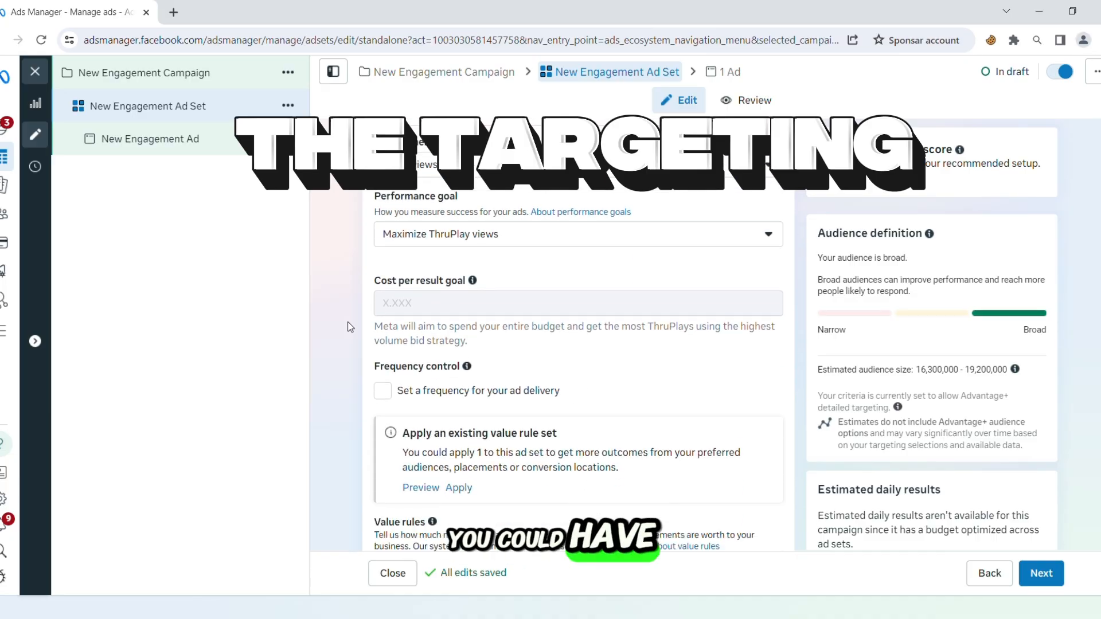
pyautogui.scroll(-9, 347, 325)
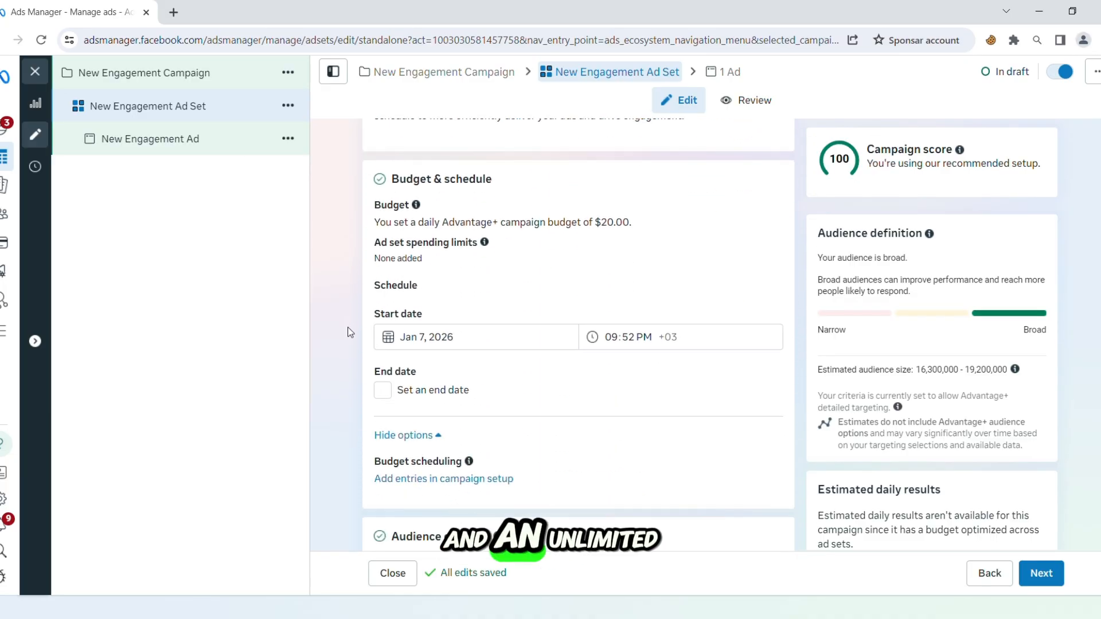
pyautogui.scroll(-2, 347, 331)
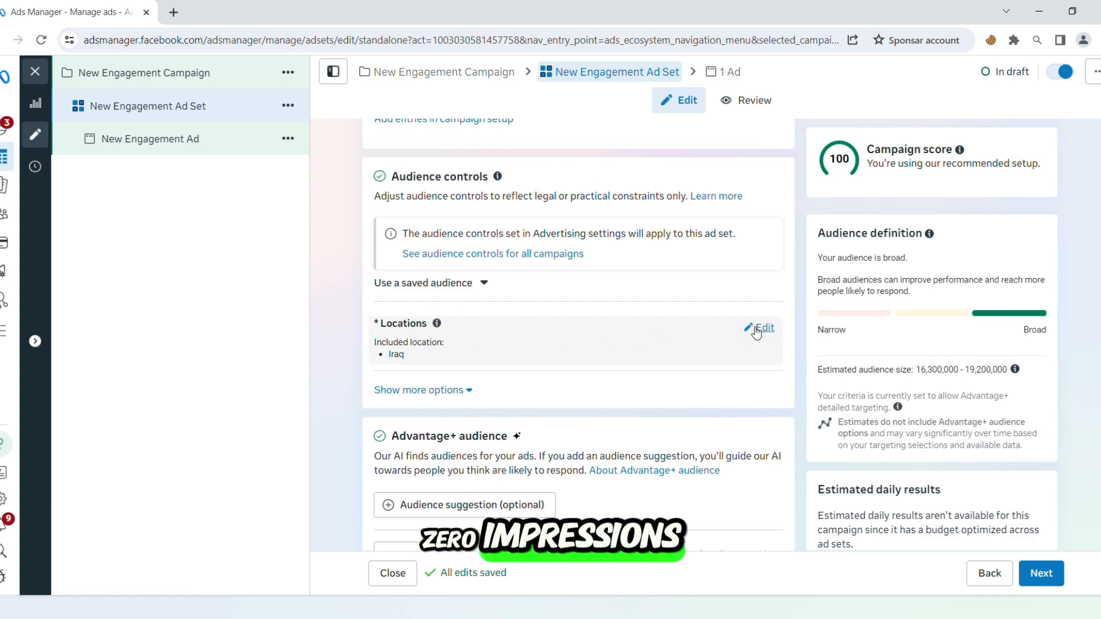
pyautogui.click(761, 328)
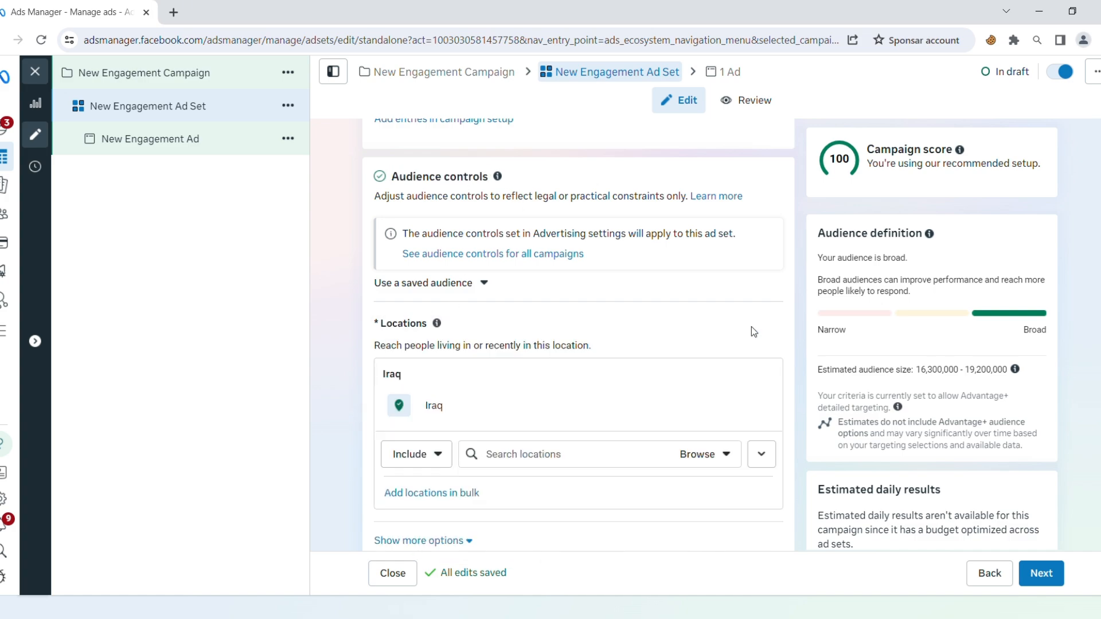
# Change the ad set's included location to Irbil, Erbil Governorate, and switch it back to Iraq
pyautogui.doubleClick(439, 410)
pyautogui.scroll(-1, 967, 406)
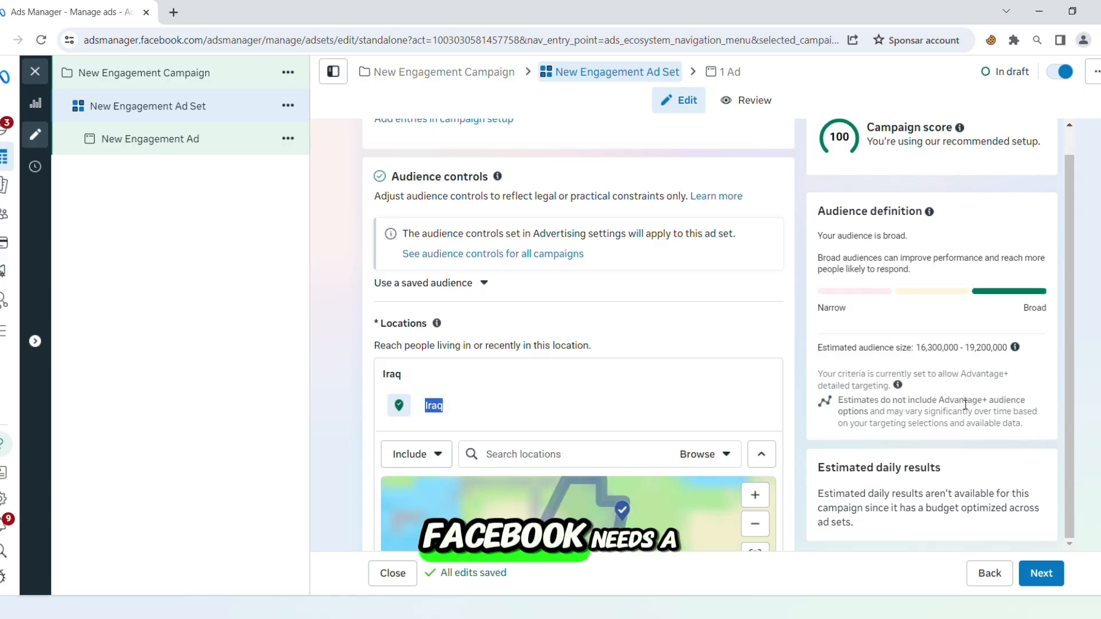
pyautogui.scroll(-9, 1065, 421)
pyautogui.scroll(-2, 948, 445)
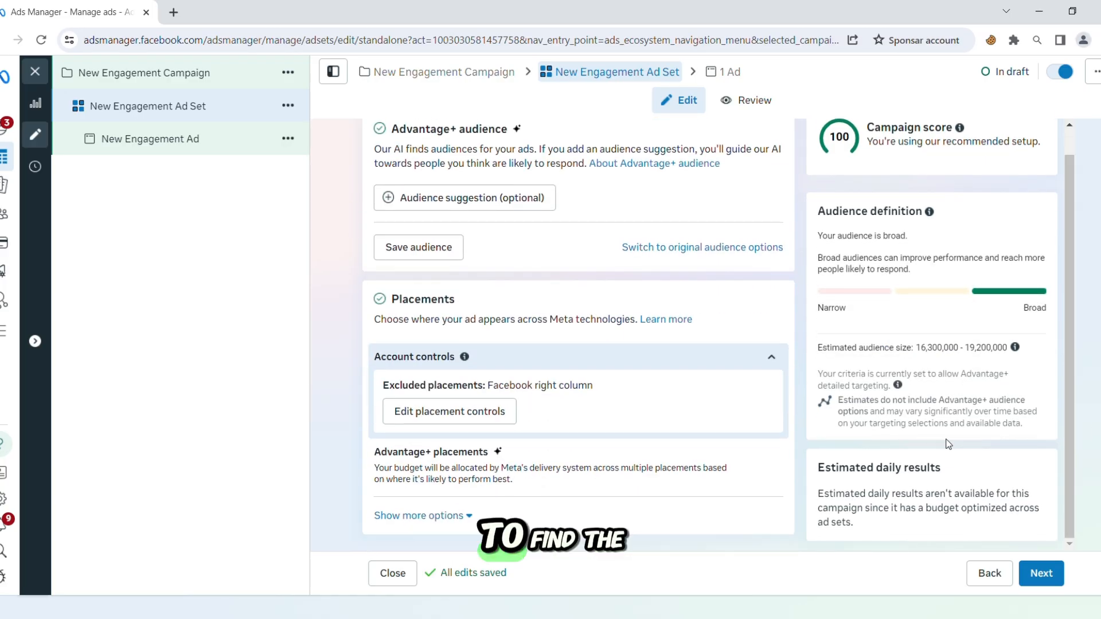
pyautogui.scroll(10, 676, 385)
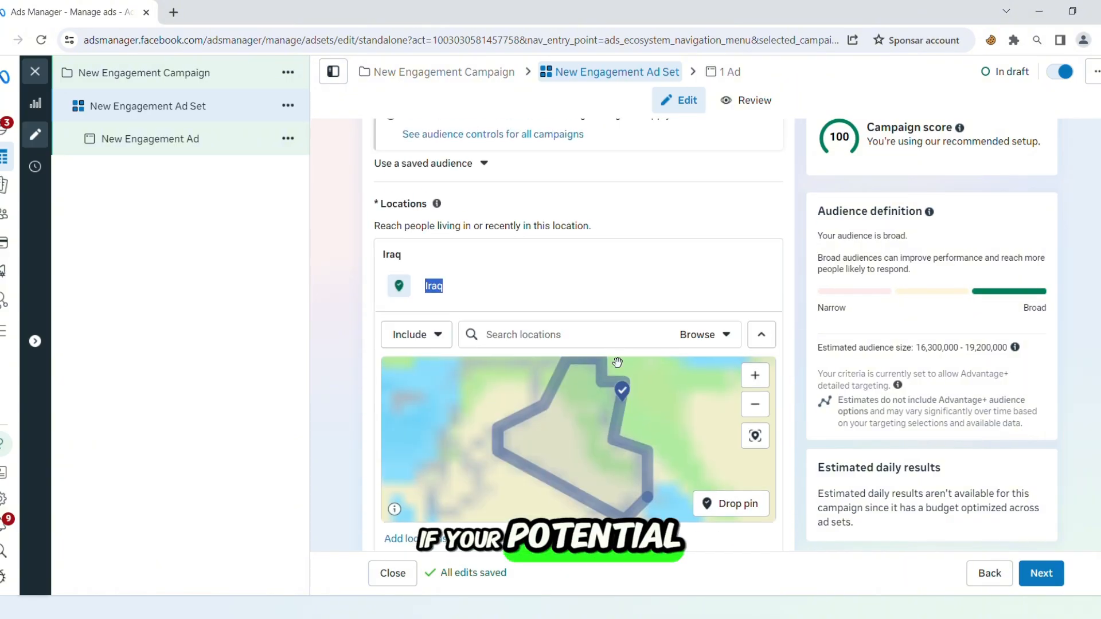
pyautogui.click(526, 344)
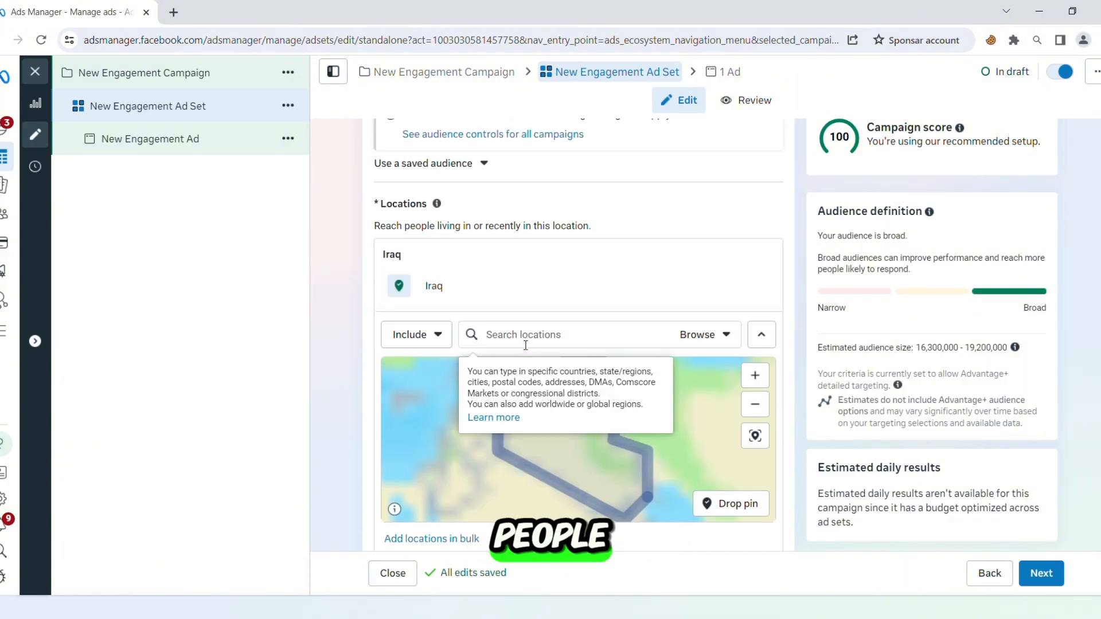
pyautogui.write('Irbil')
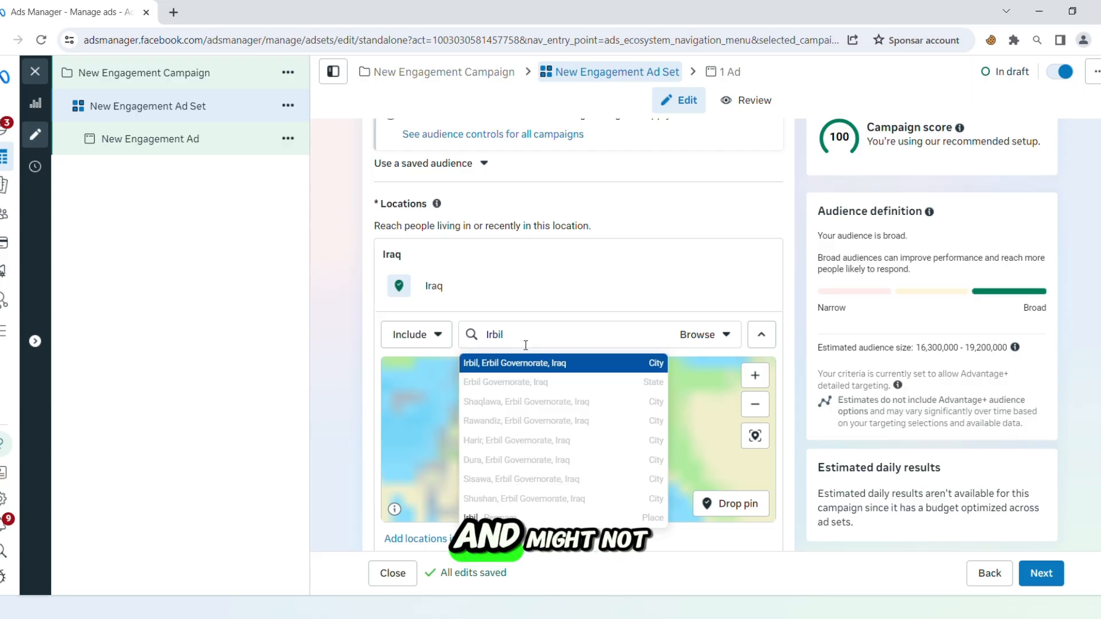
pyautogui.click(542, 363)
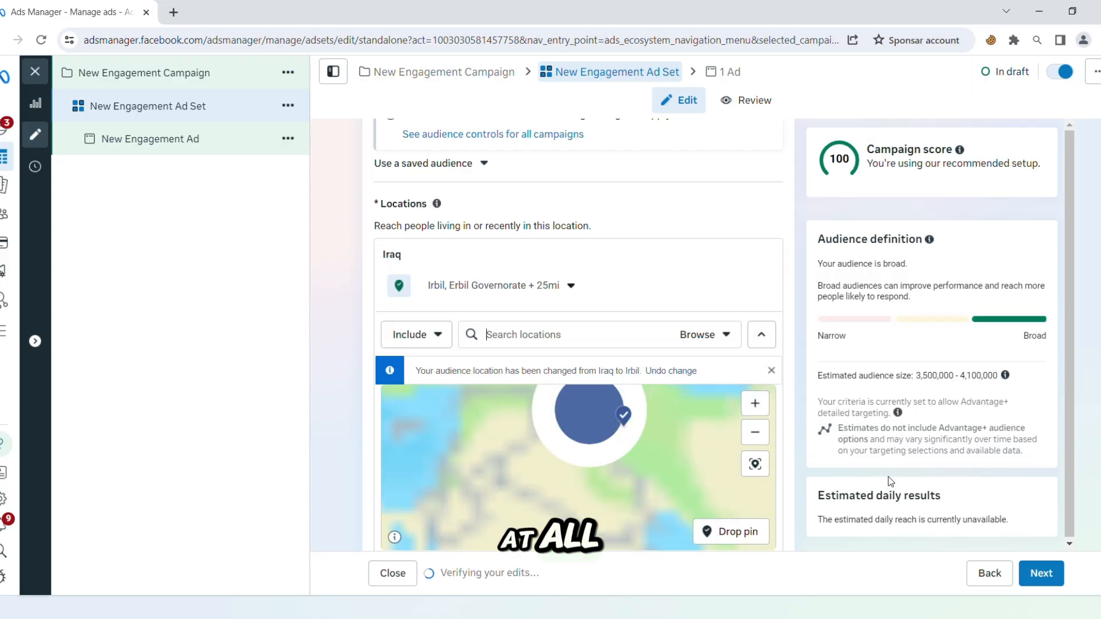
pyautogui.scroll(1, 918, 498)
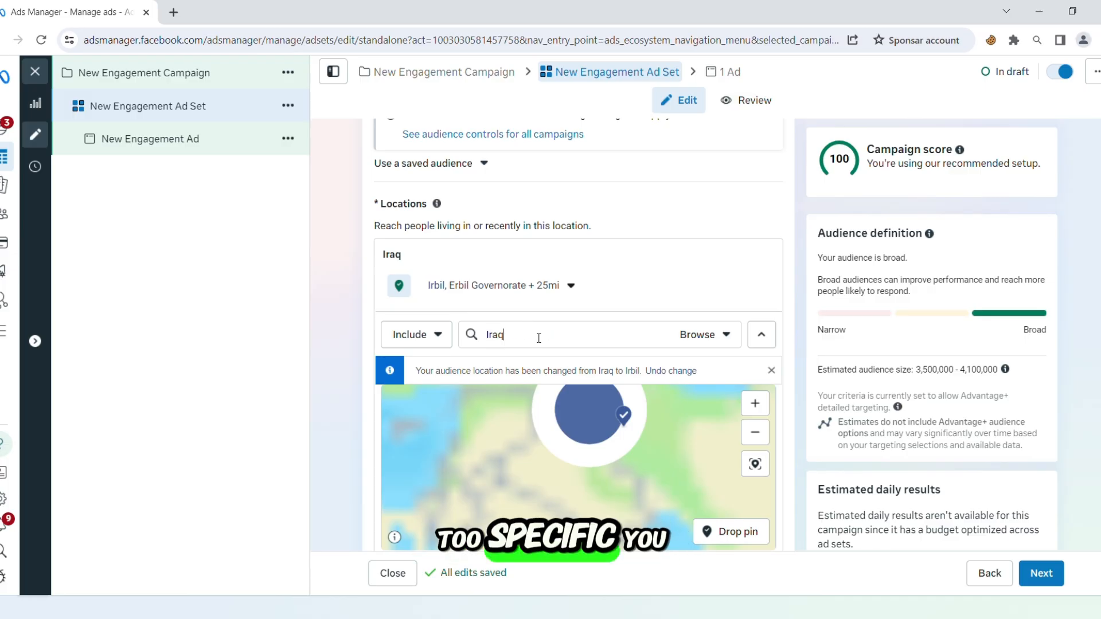
pyautogui.press('Return')
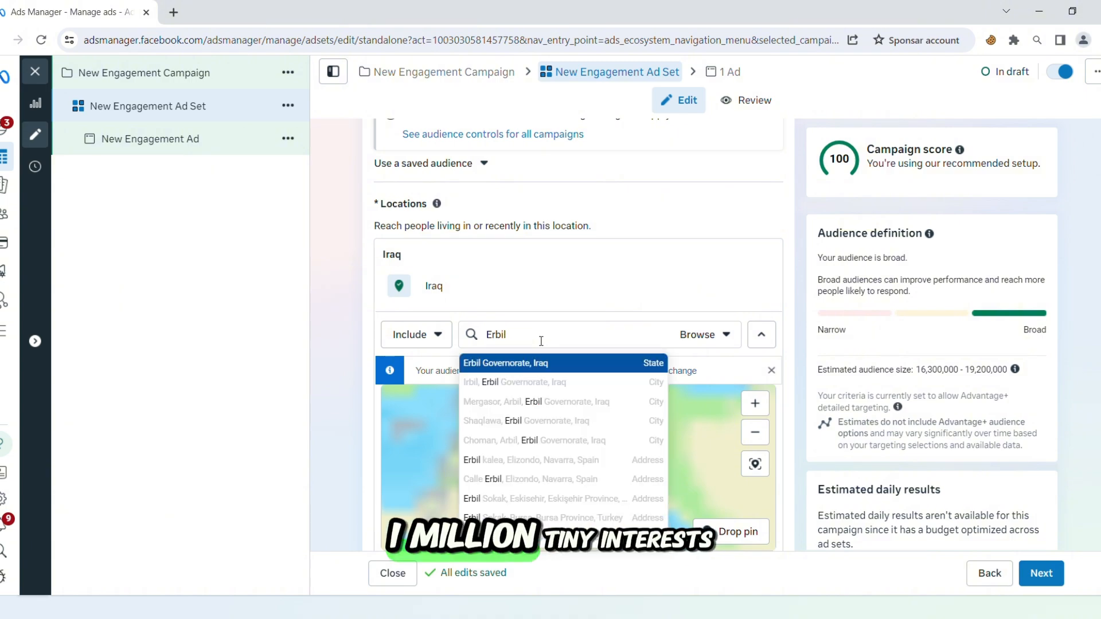
# Replace the included location Iraq with Erbil Governorate and add Sulaymaniyah Governorate
pyautogui.press('Return')
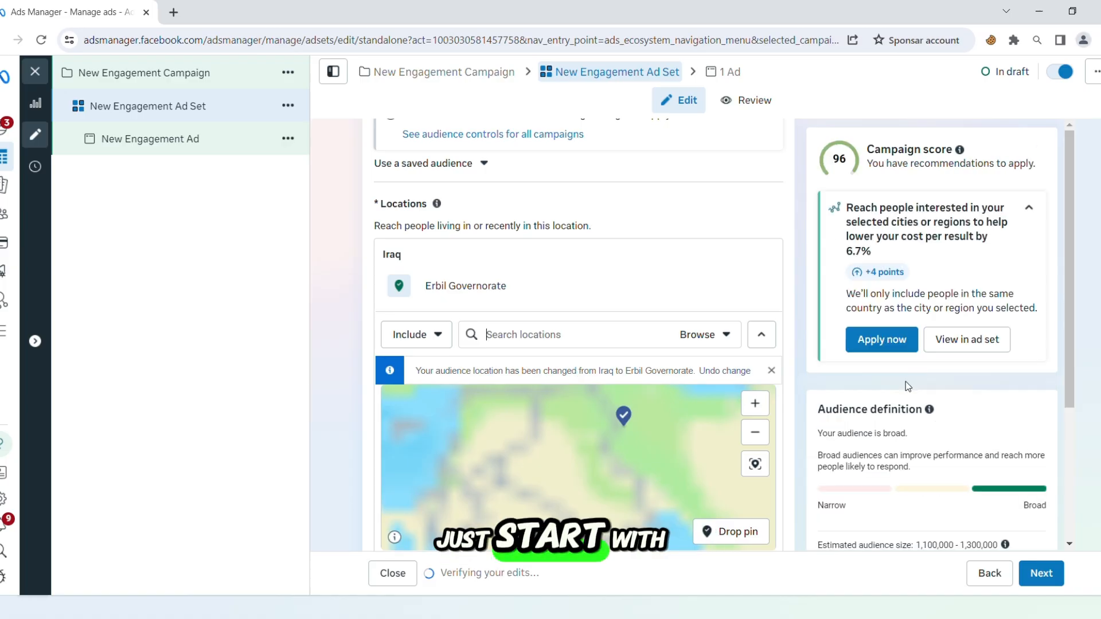
pyautogui.scroll(-2, 936, 447)
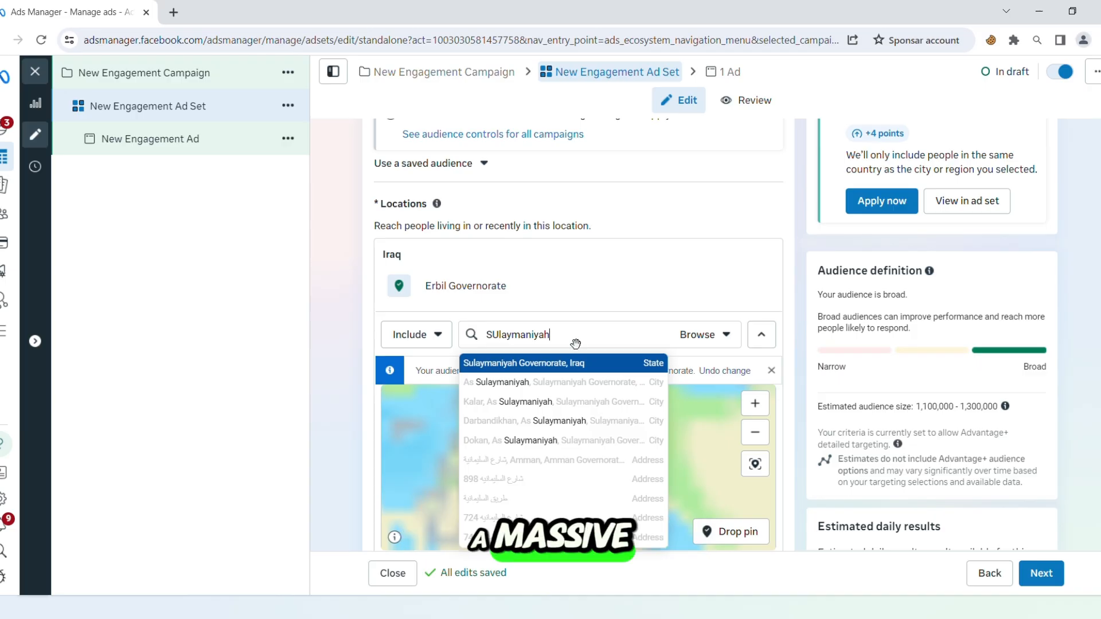
pyautogui.click(575, 363)
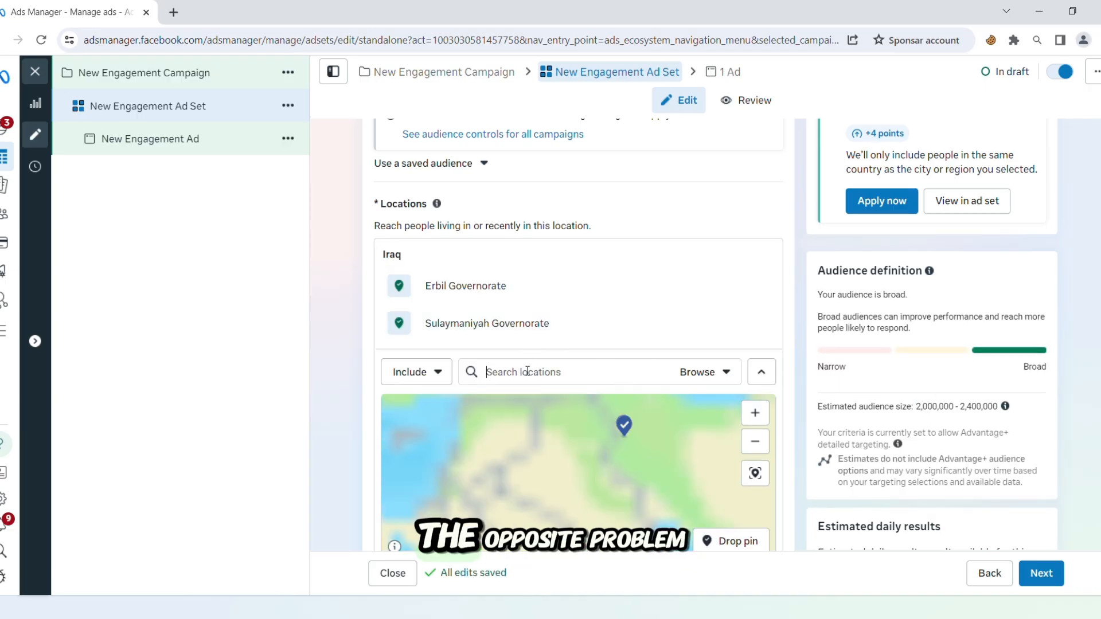
# Add Dohuk Governorate and Kirkuk Governorate to the ad set's included locations
pyautogui.write('DOhuk')
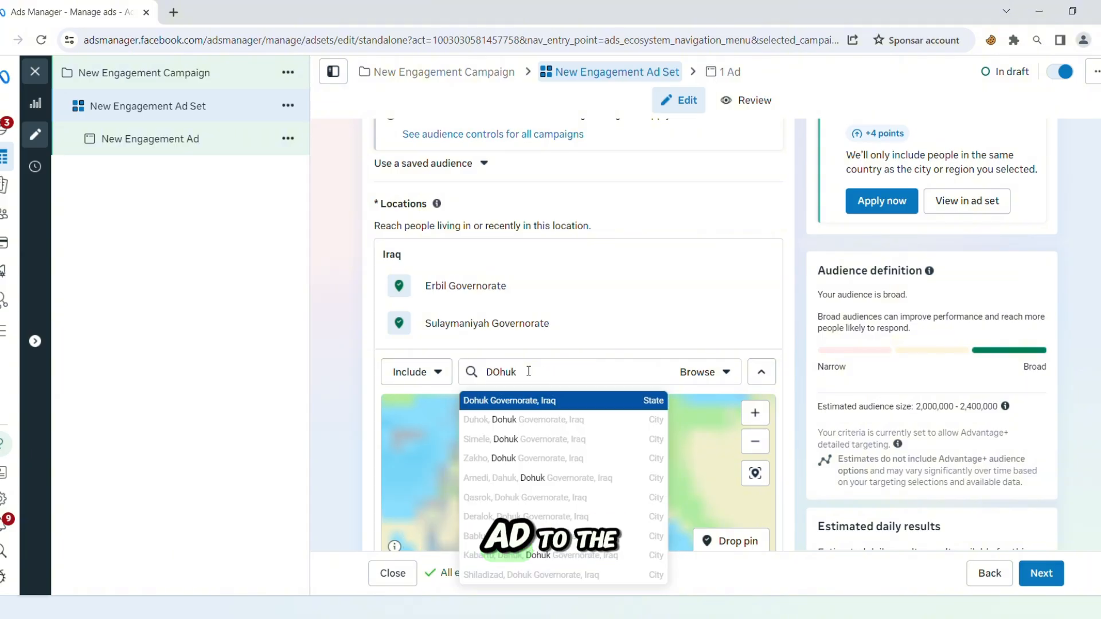
pyautogui.press('Return')
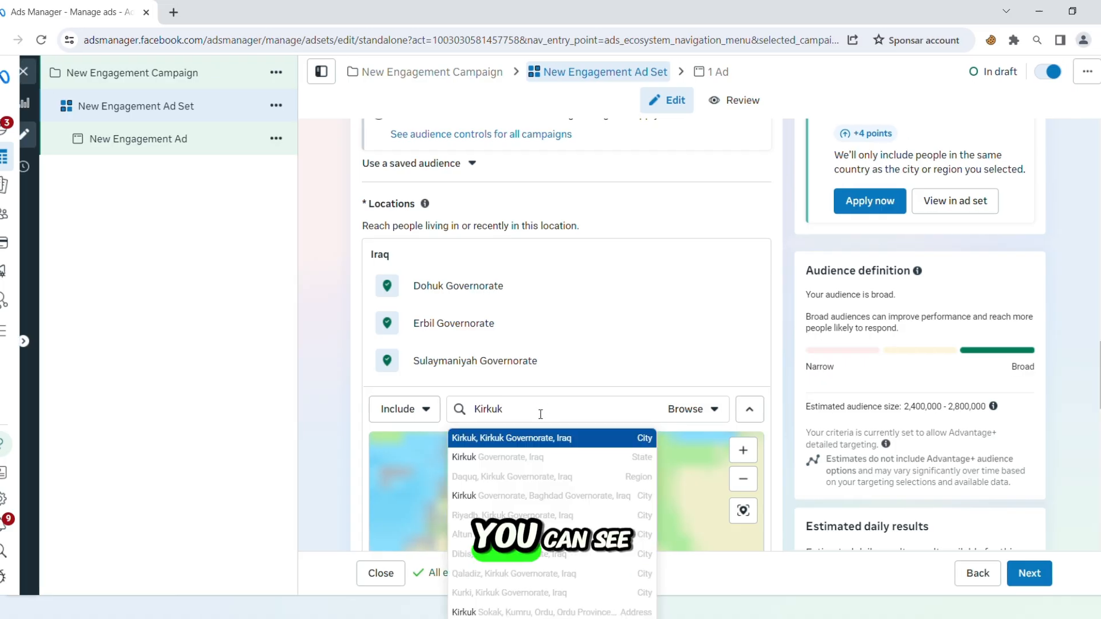
pyautogui.press('Down')
pyautogui.press('Return')
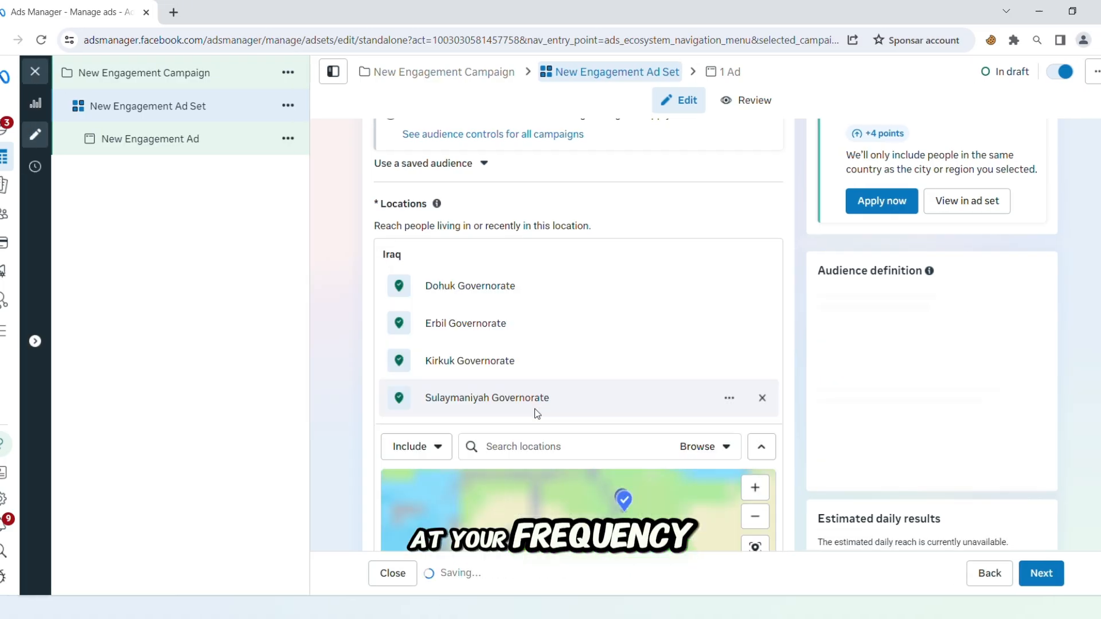
pyautogui.moveTo(914, 412); pyautogui.dragTo(998, 408)
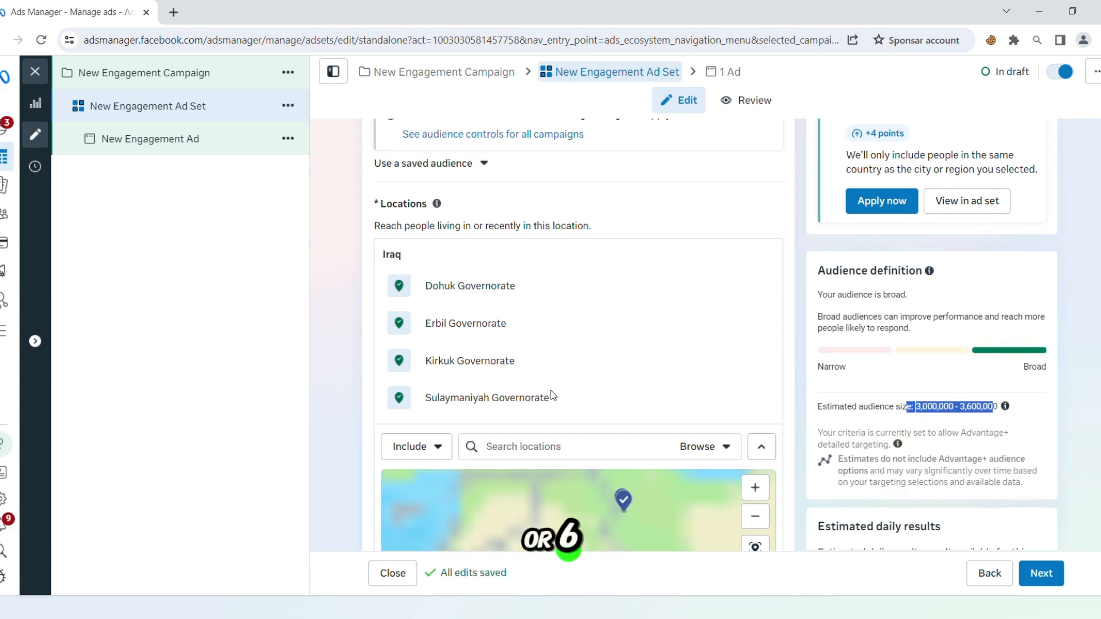
# Add Halabja Governorate to the included locations and check the estimated audience size
pyautogui.click(534, 450)
pyautogui.write('Halabja')
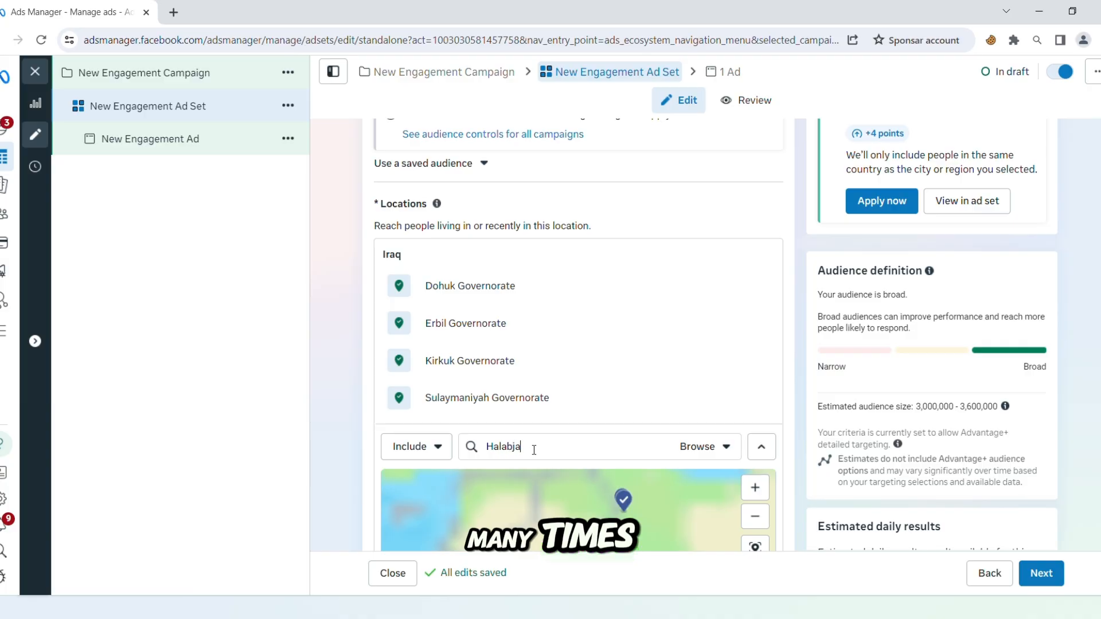
pyautogui.write(' Governo')
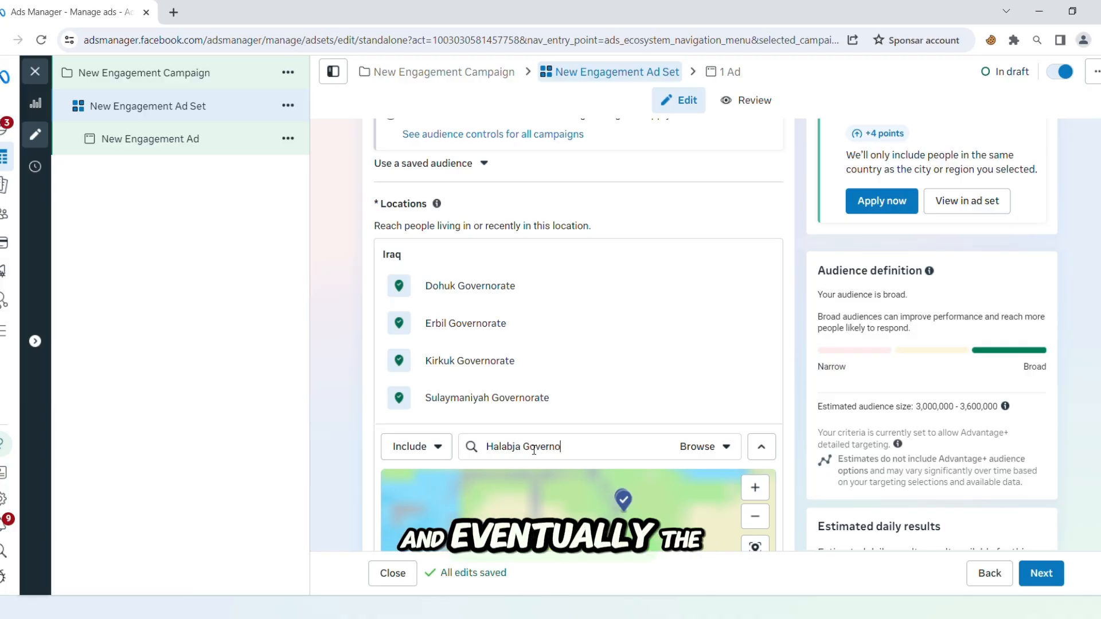
pyautogui.write('rate')
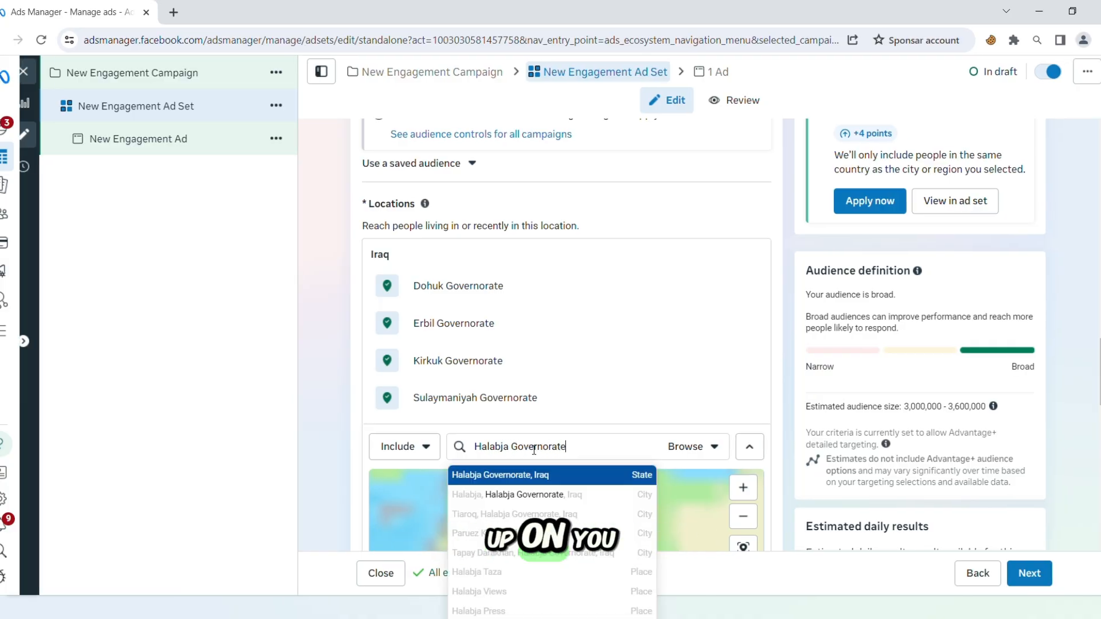
pyautogui.press('Return')
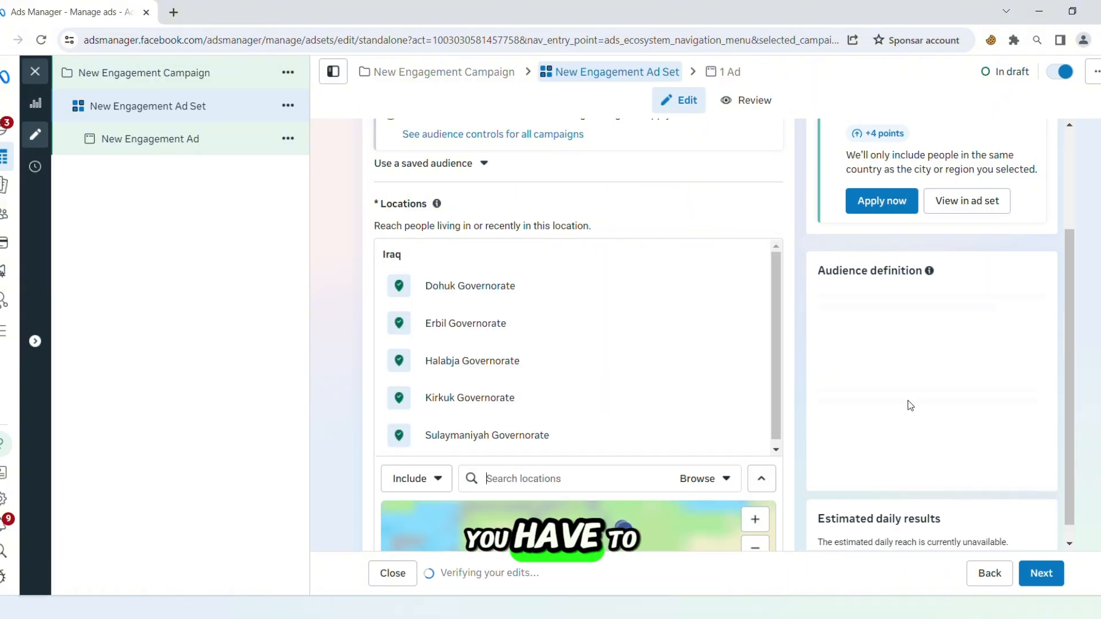
pyautogui.moveTo(902, 406); pyautogui.dragTo(998, 406)
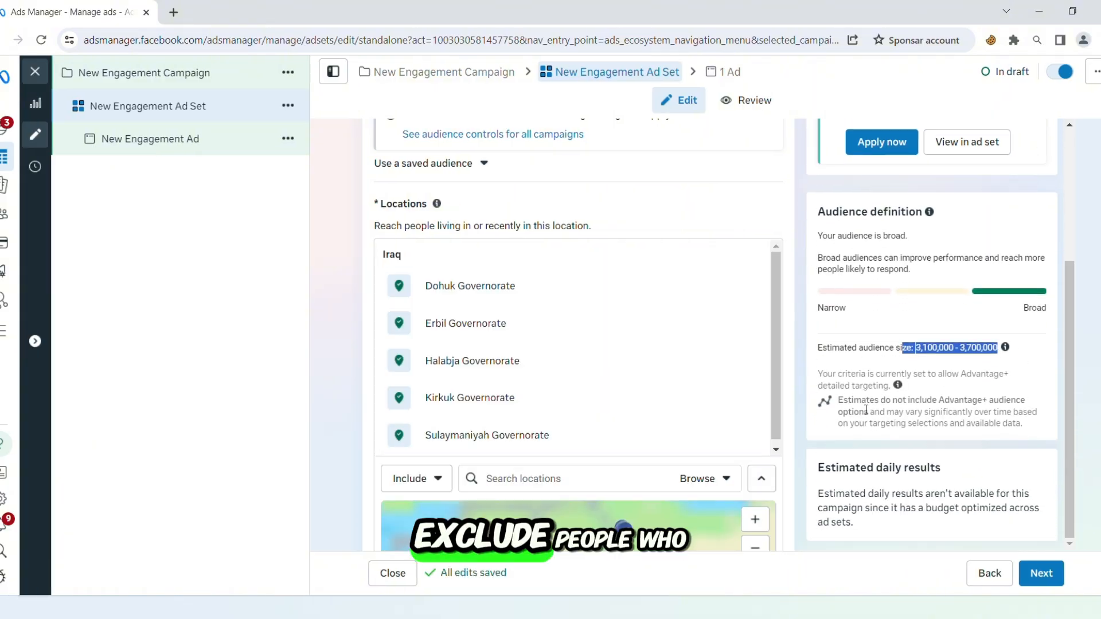
# Search the ad set's locations for Bagdad
pyautogui.click(559, 484)
pyautogui.write('\\')
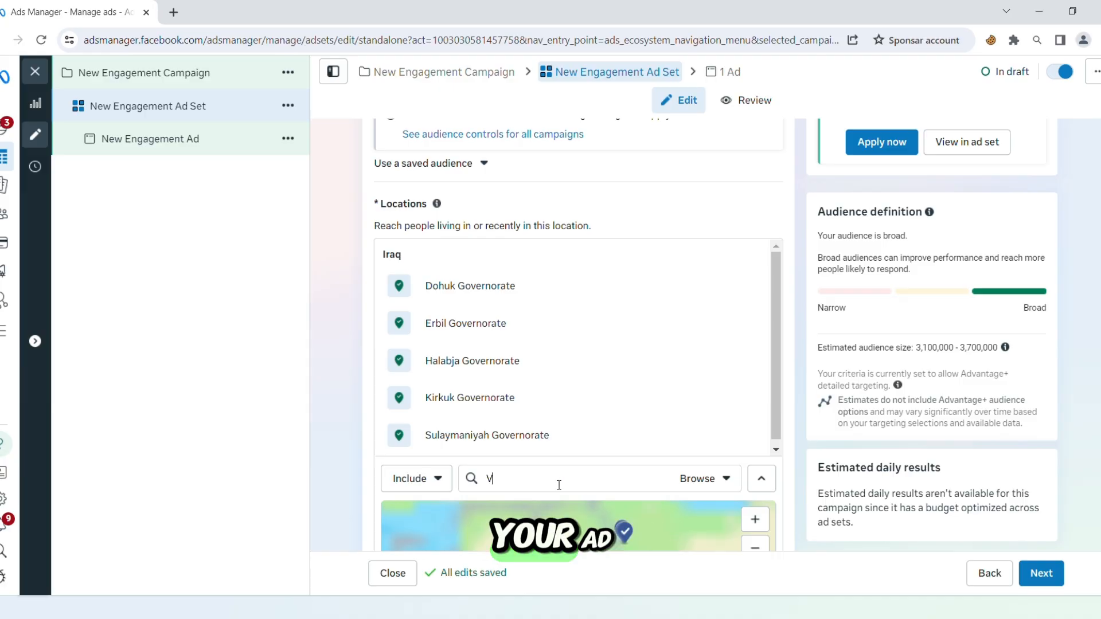
pyautogui.press('BackSpace')
pyautogui.write('Na')
pyautogui.write('B')
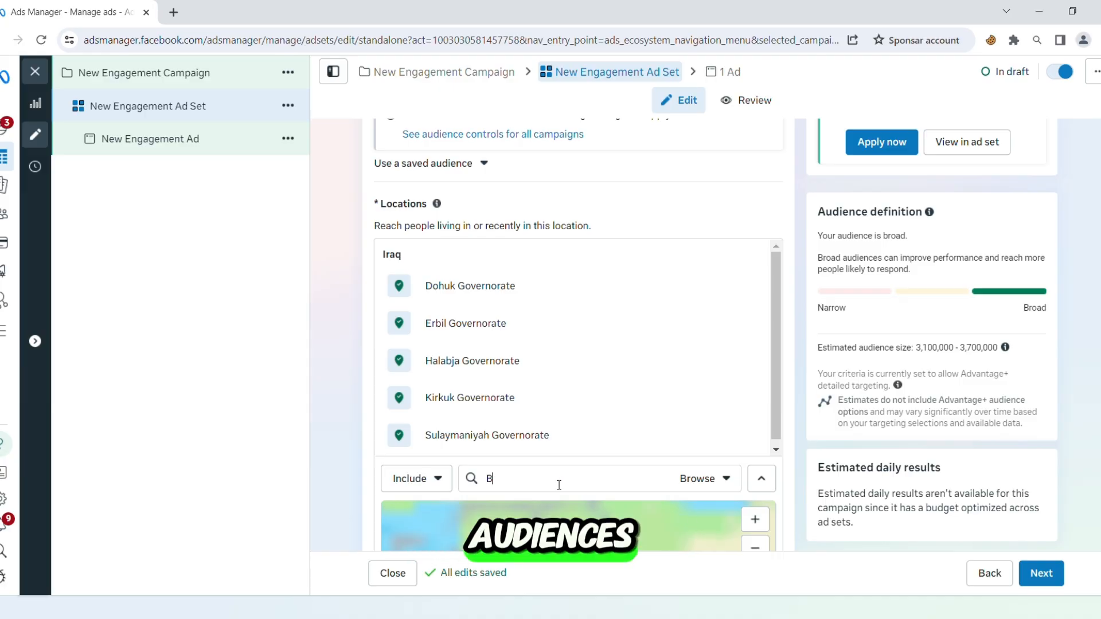
pyautogui.write('agdad')
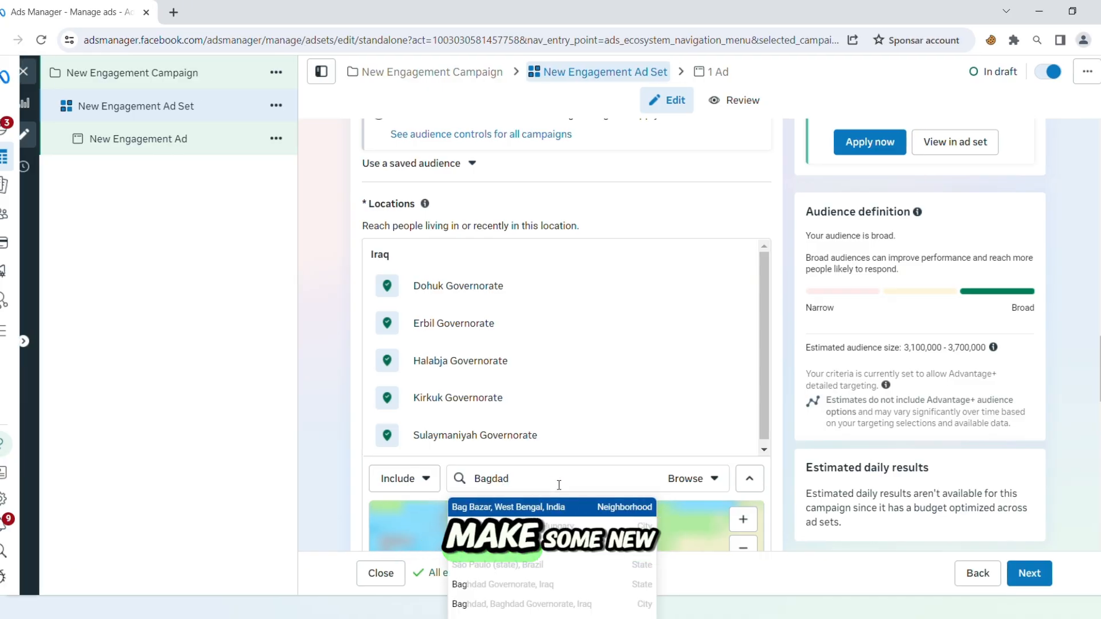